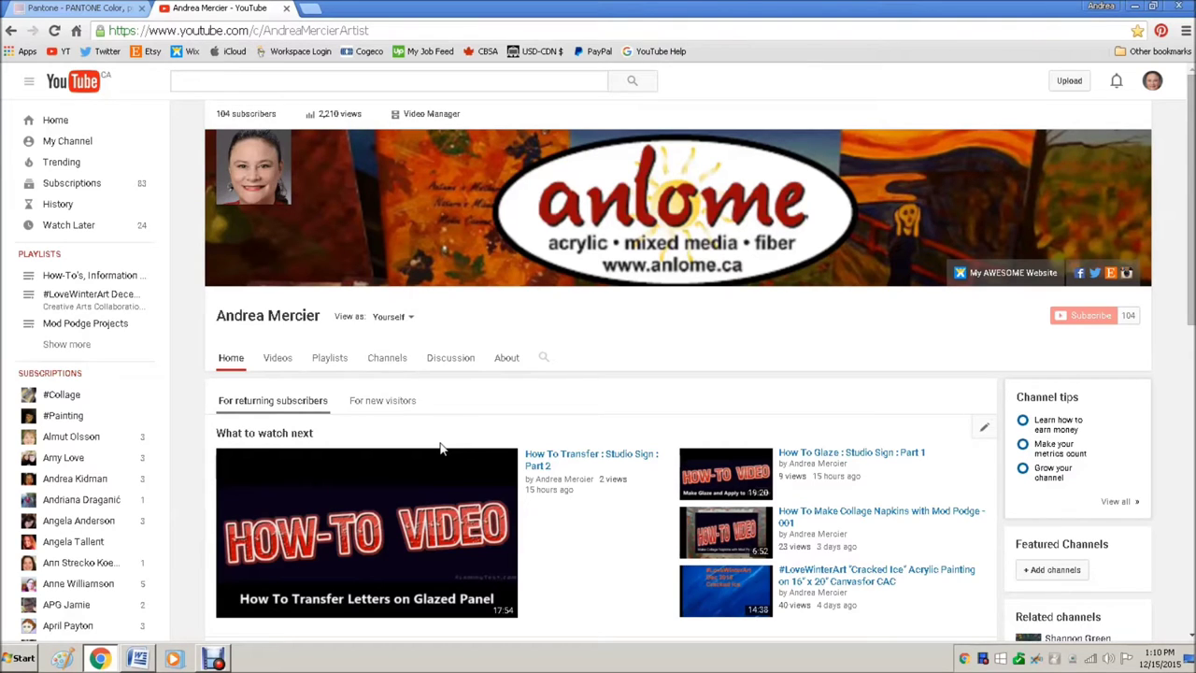
# - Open Pantone's Color of the Year 2016 page and examine the color formulas for Rose Quartz and Serenity
pyautogui.click(49, 11)
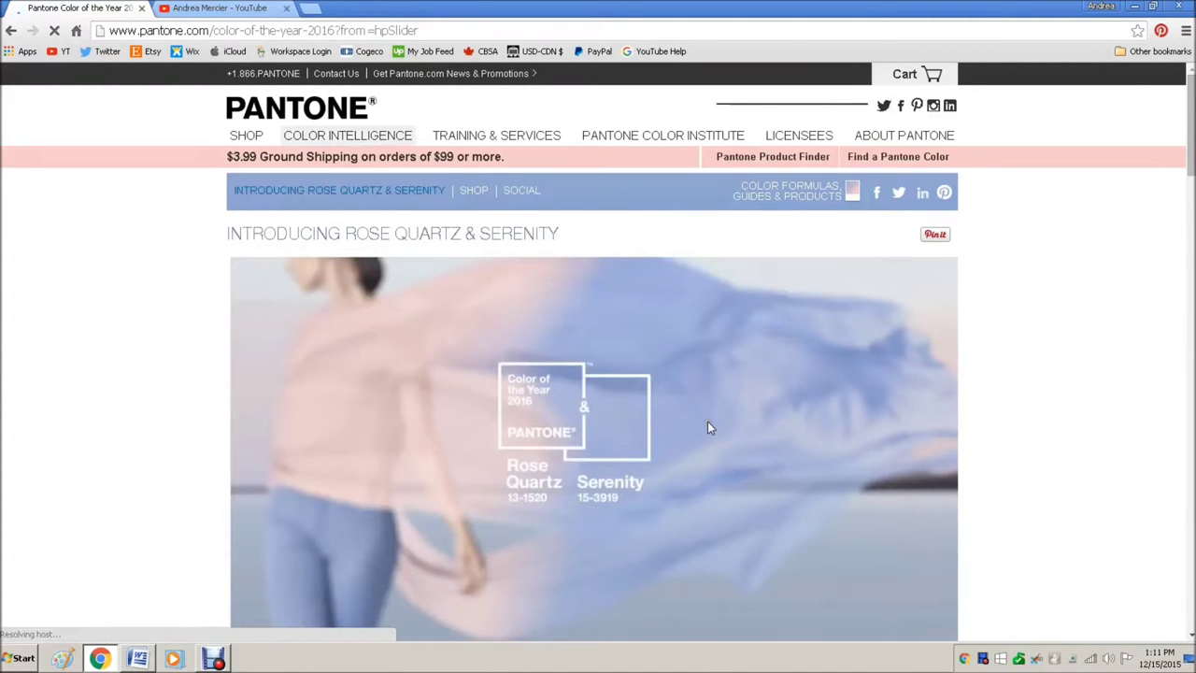
pyautogui.scroll(-1, 707, 425)
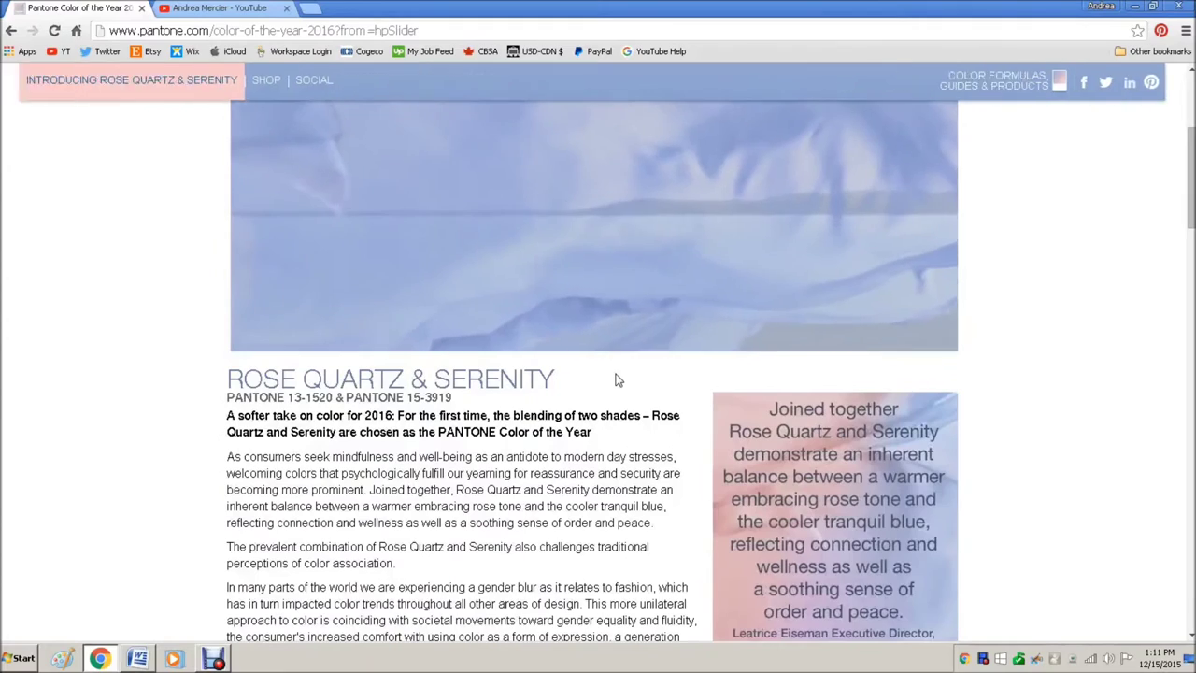
pyautogui.scroll(4, 617, 380)
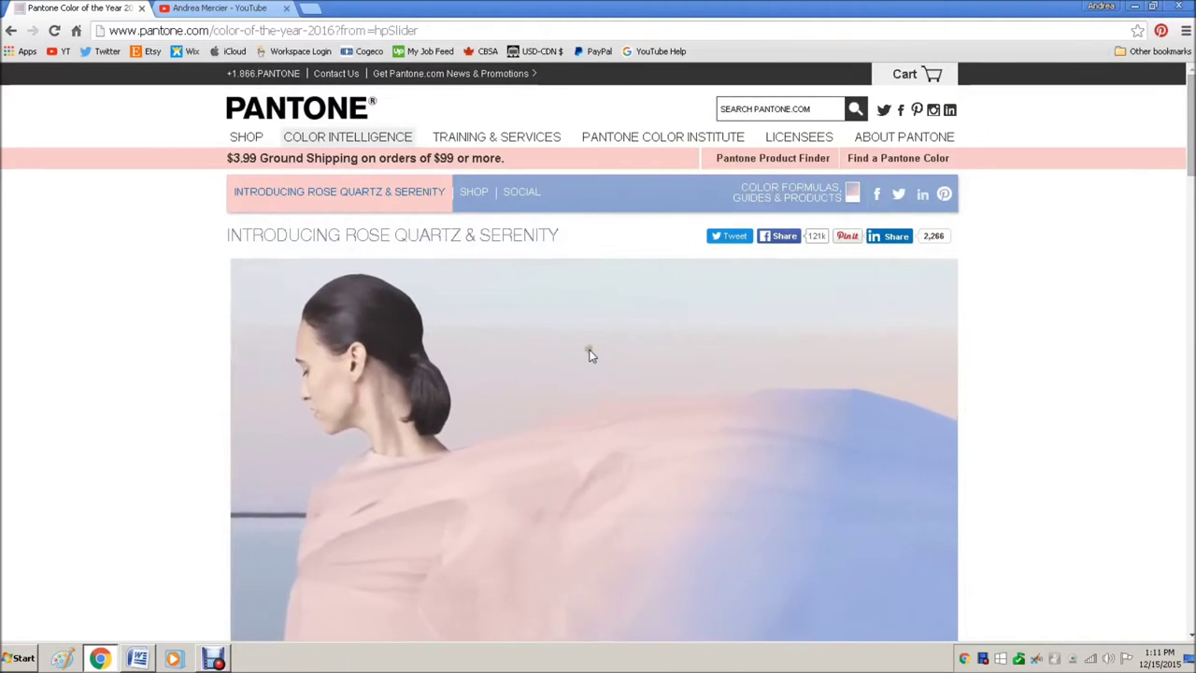
pyautogui.click(851, 193)
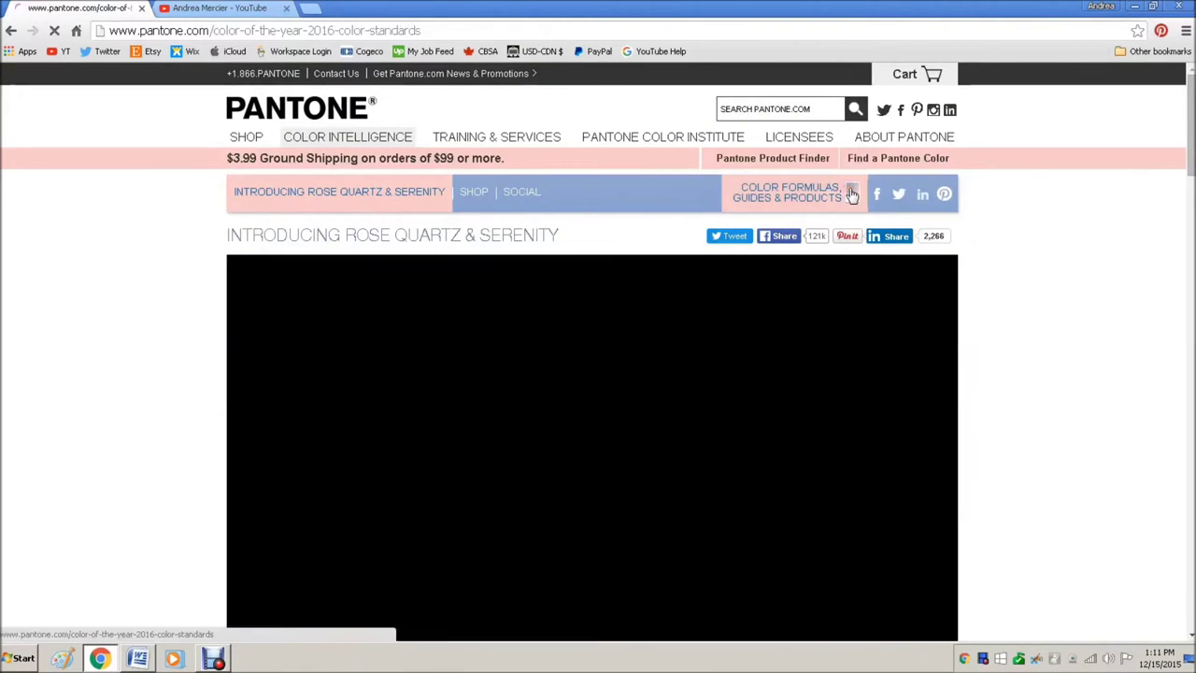
pyautogui.scroll(-4, 617, 448)
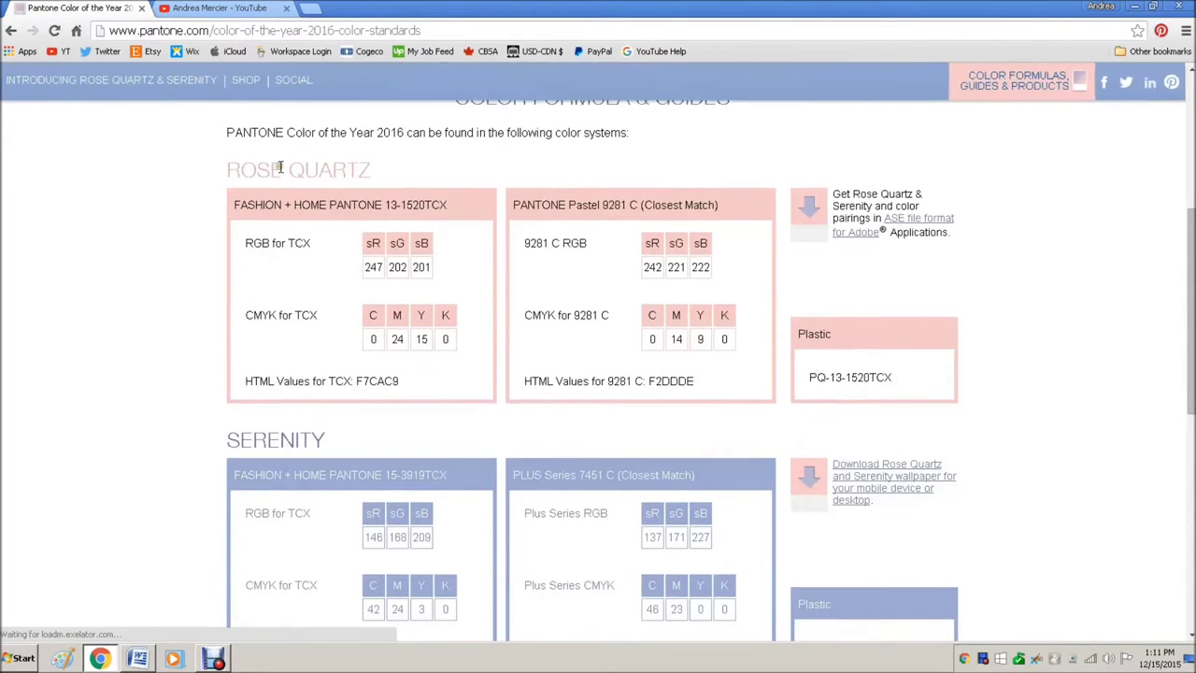
pyautogui.scroll(-2, 370, 381)
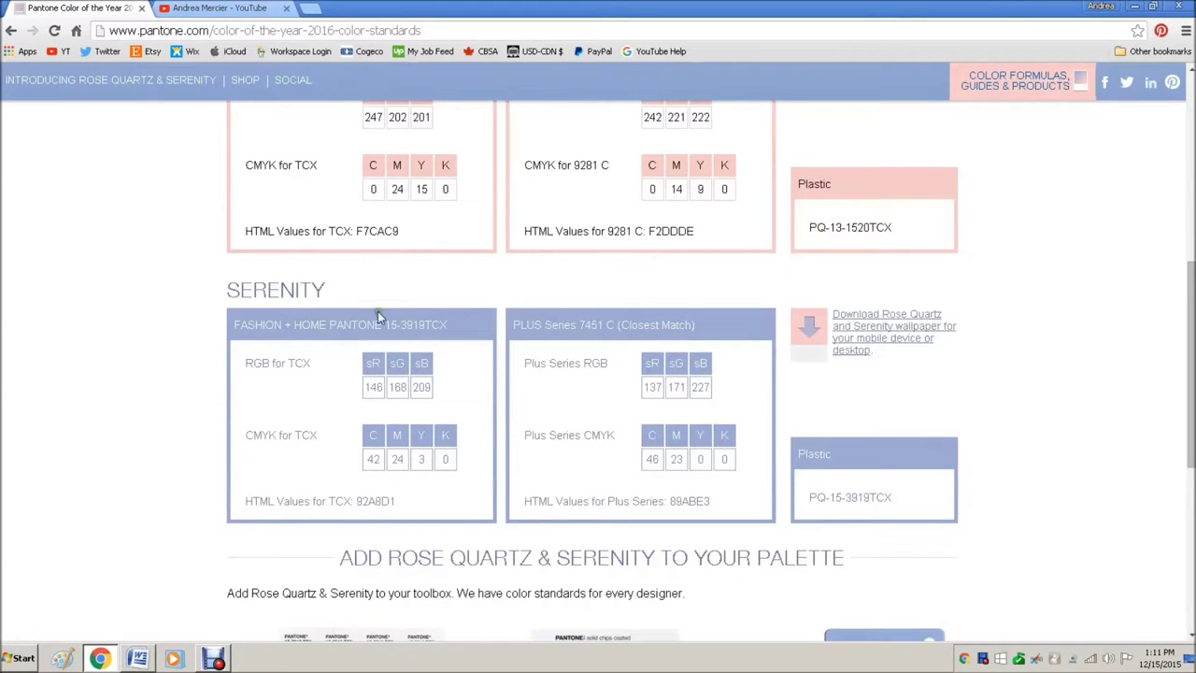
pyautogui.scroll(3, 516, 321)
pyautogui.scroll(2, 516, 321)
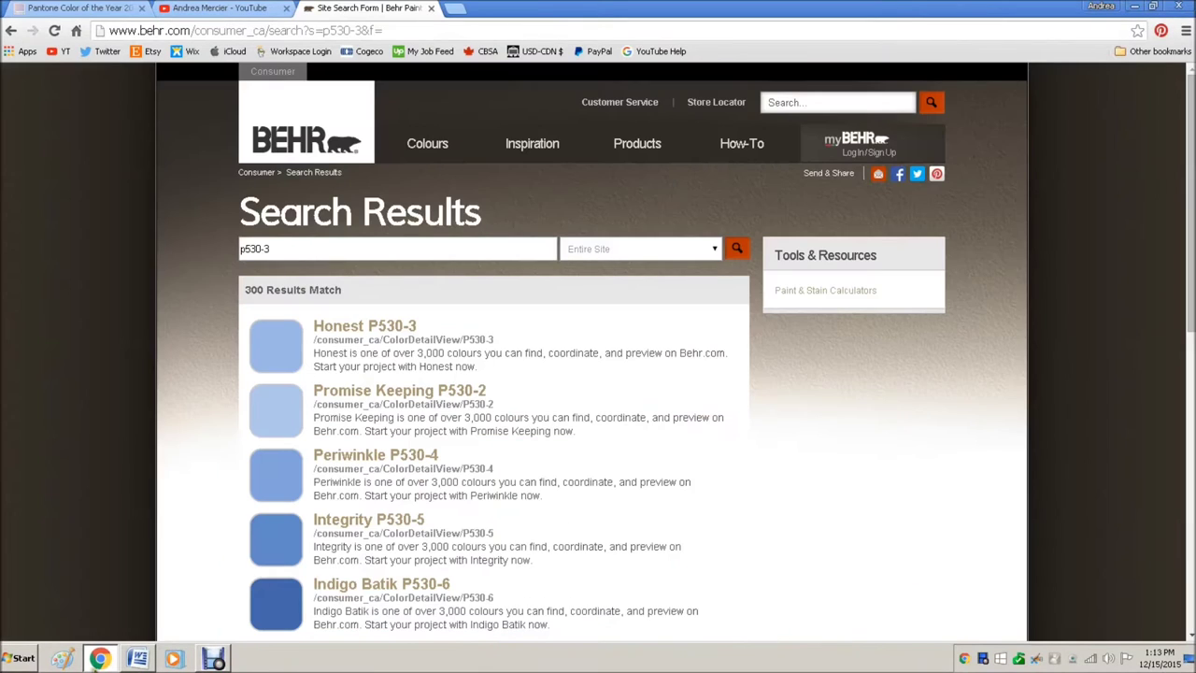
# - Switch to Word and draw a square of about 2.9 inches near the upper left of the blank page
pyautogui.click(140, 659)
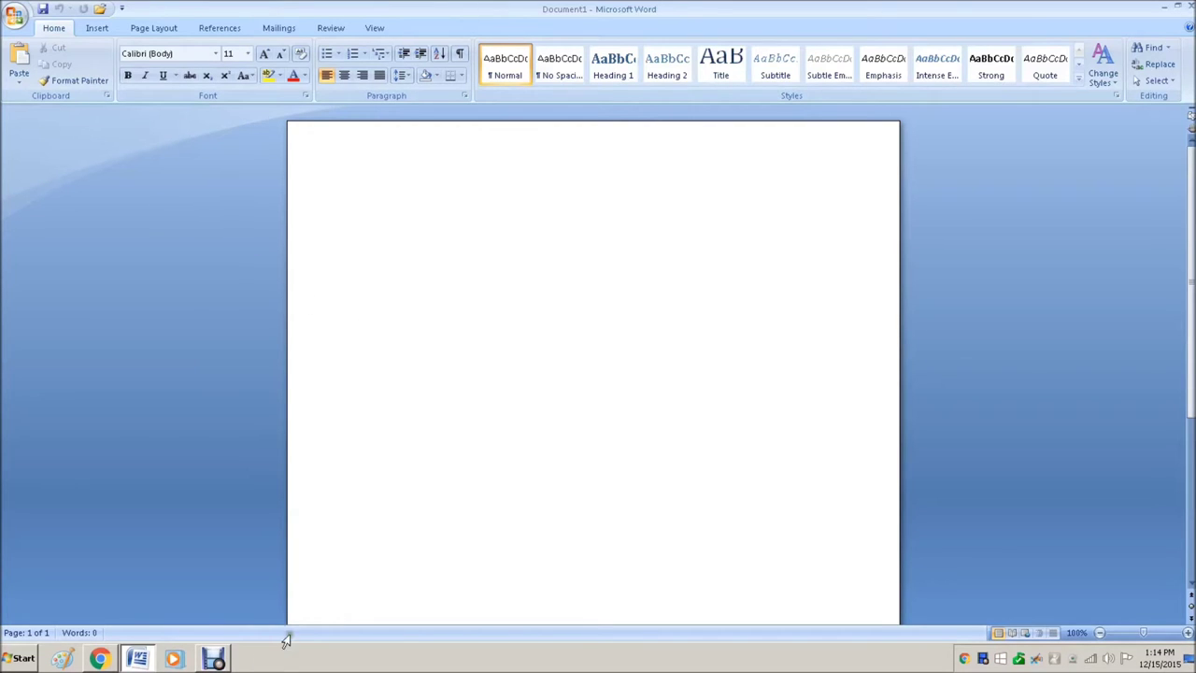
pyautogui.click(97, 27)
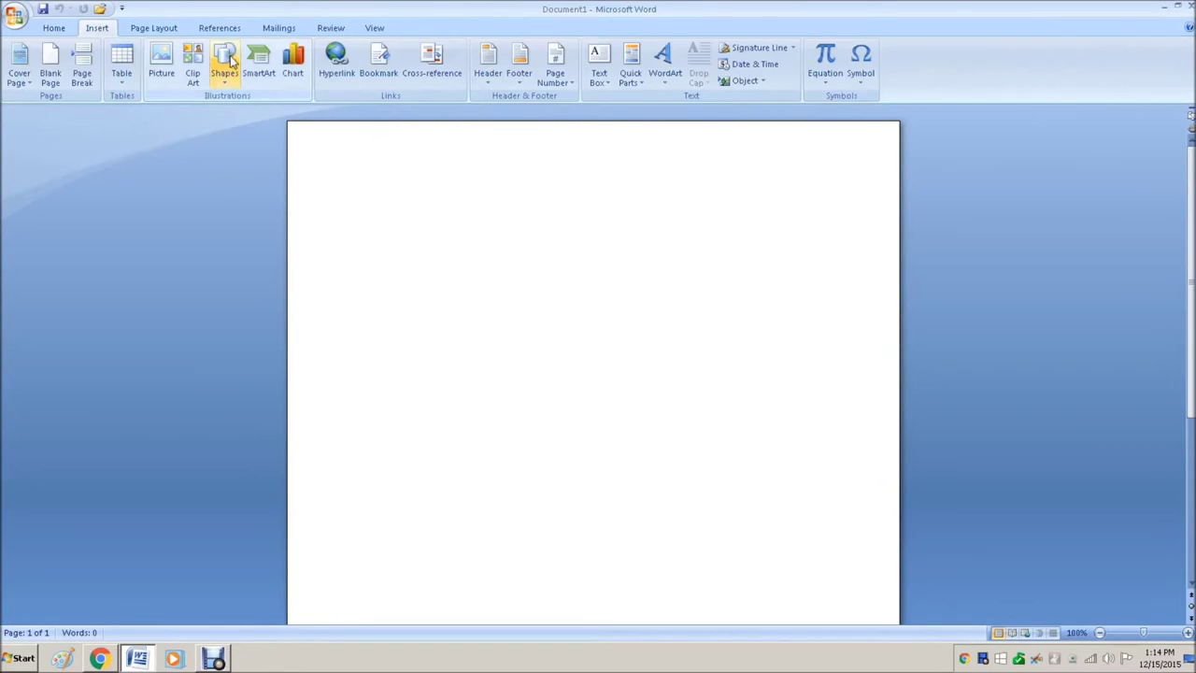
pyautogui.click(238, 79)
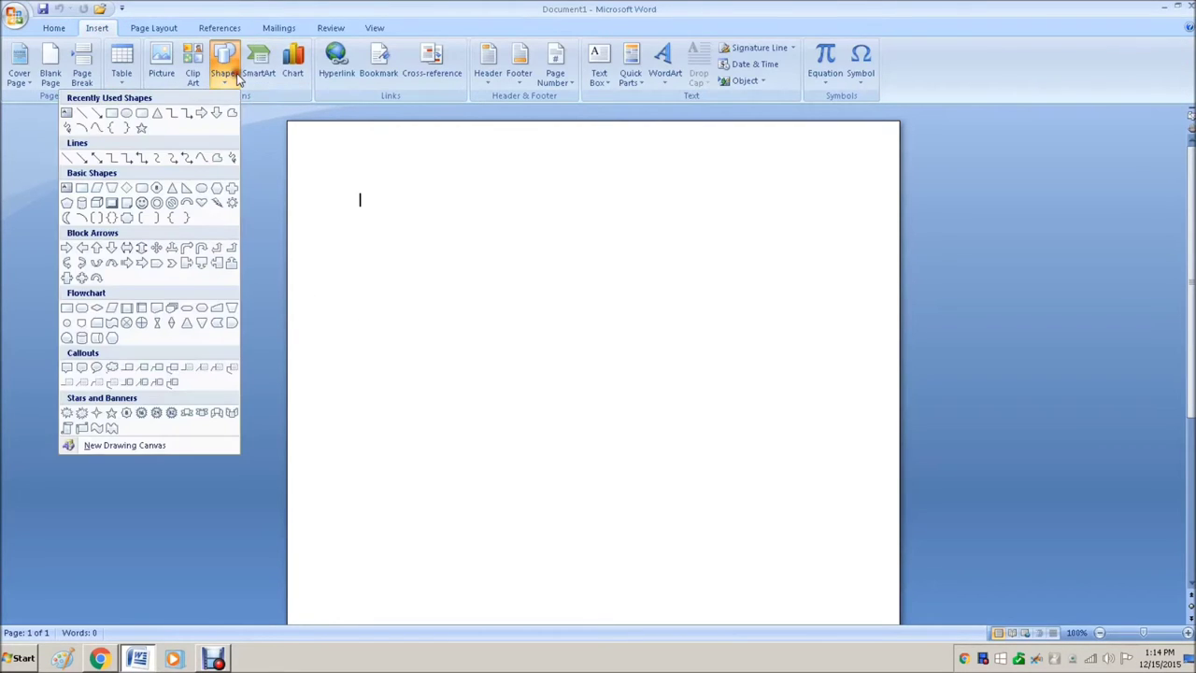
pyautogui.click(114, 116)
pyautogui.moveTo(353, 198)
pyautogui.mouseDown()
pyautogui.moveTo(459, 206)
pyautogui.moveTo(452, 436)
pyautogui.moveTo(561, 407)
pyautogui.mouseUp()
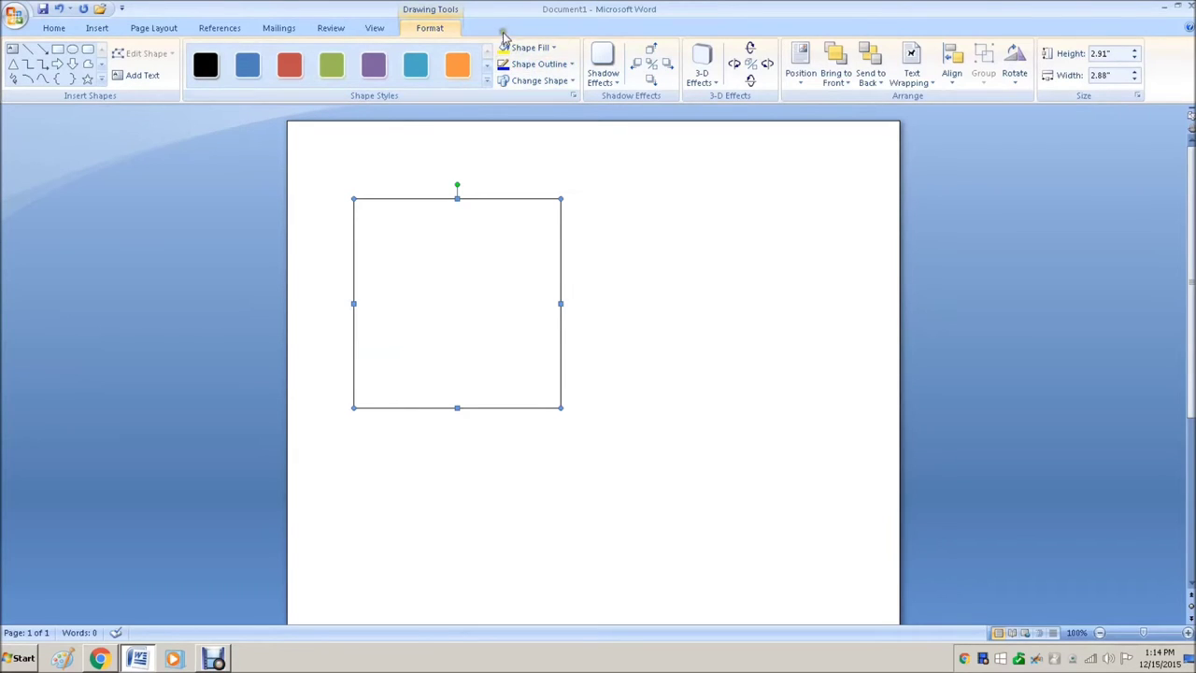
# - Open the custom RGB color settings for the square's fill
pyautogui.click(552, 48)
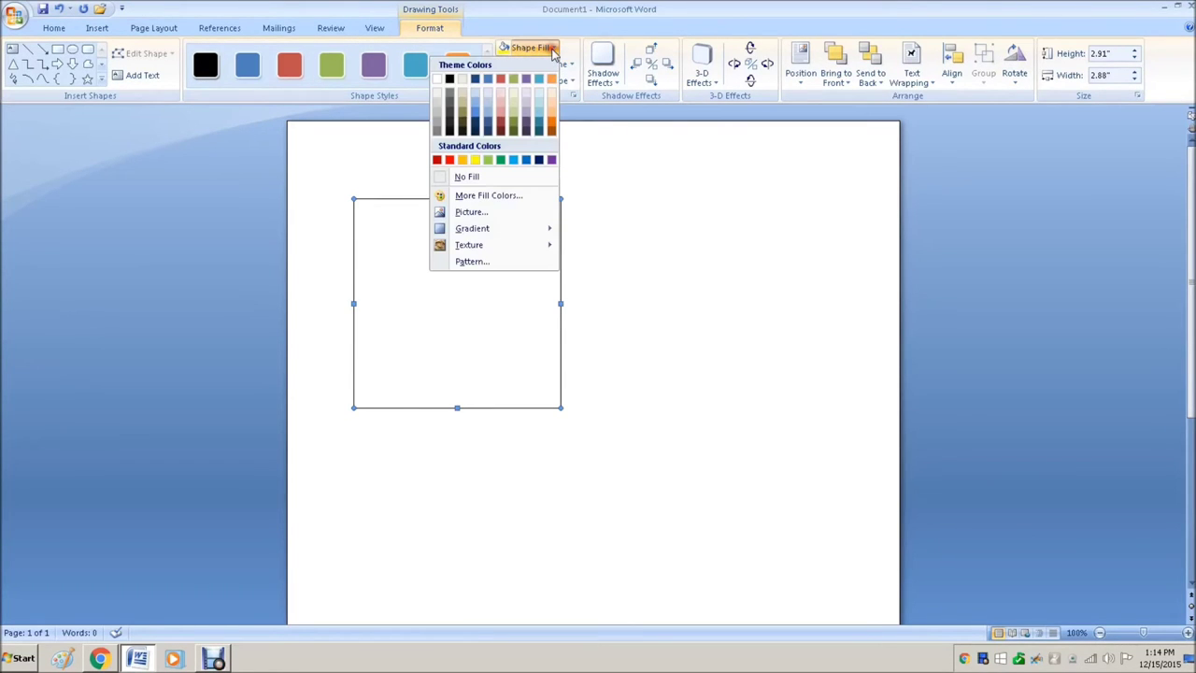
pyautogui.click(496, 201)
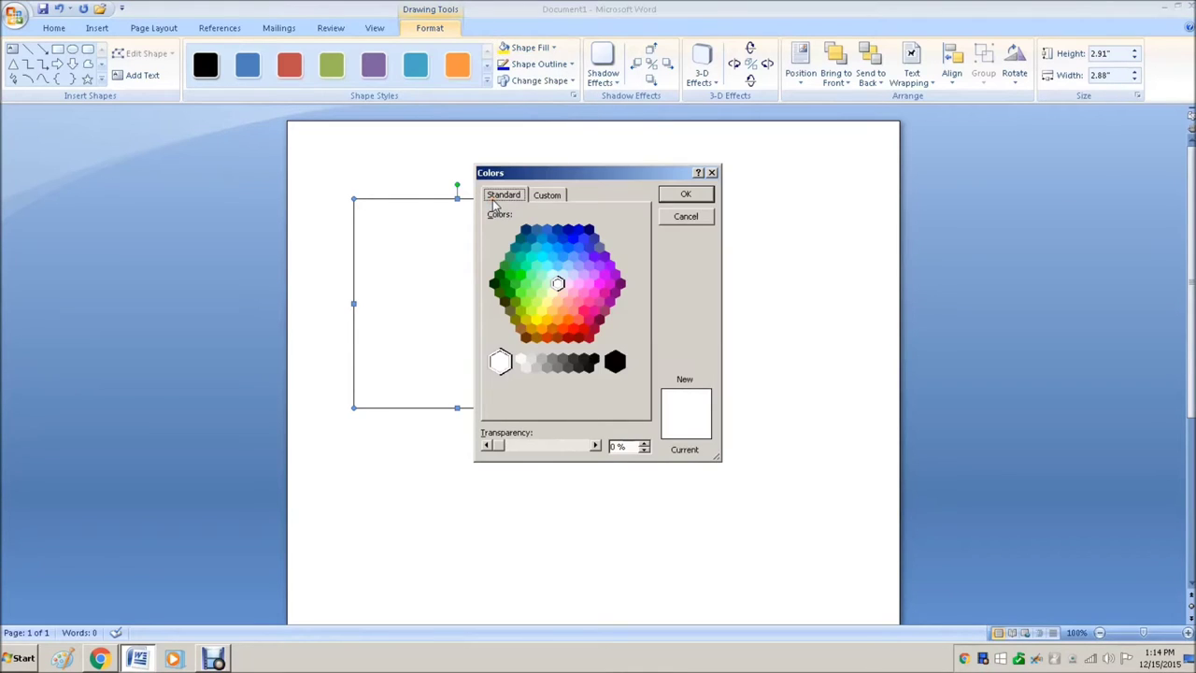
pyautogui.click(547, 195)
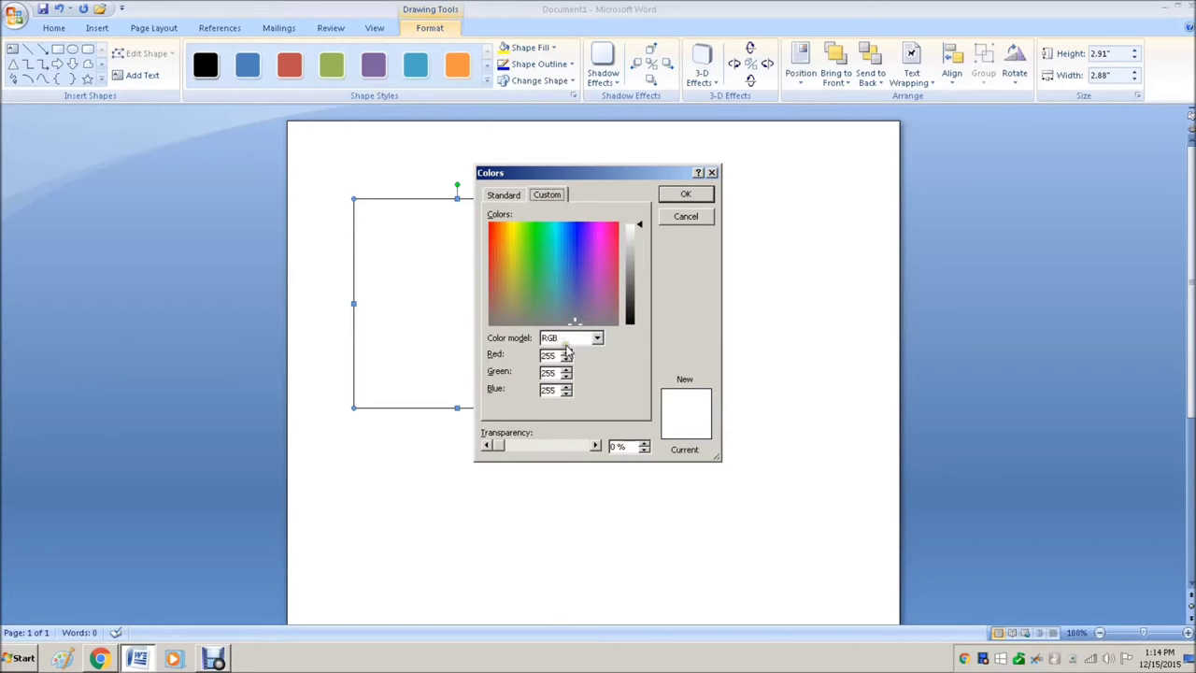
# - Switch to Chrome and look up the TCX RGB values of Rose Quartz and Serenity on the Pantone page
pyautogui.click(103, 658)
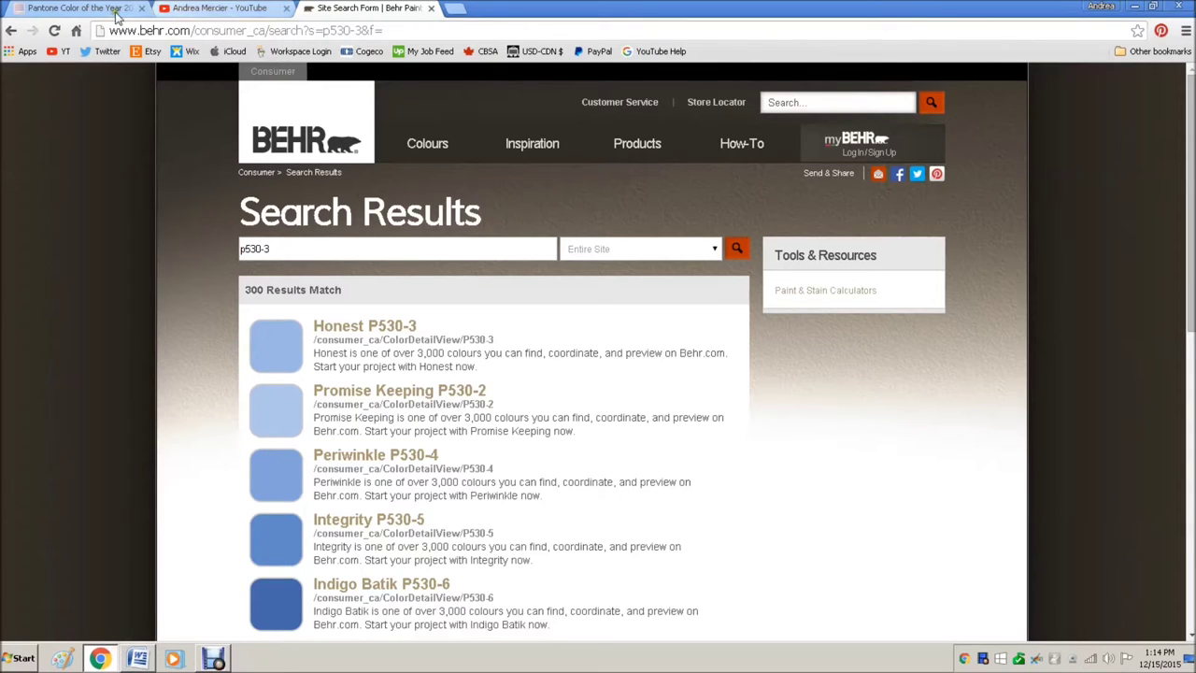
pyautogui.click(74, 7)
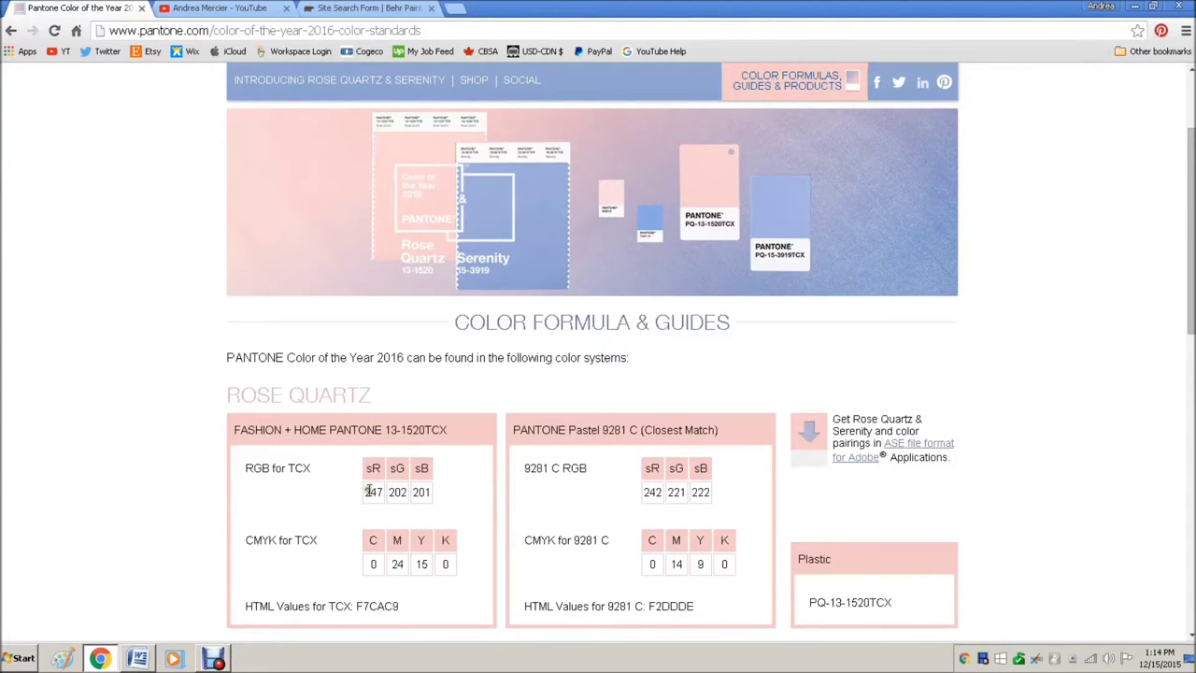
pyautogui.scroll(-3, 372, 491)
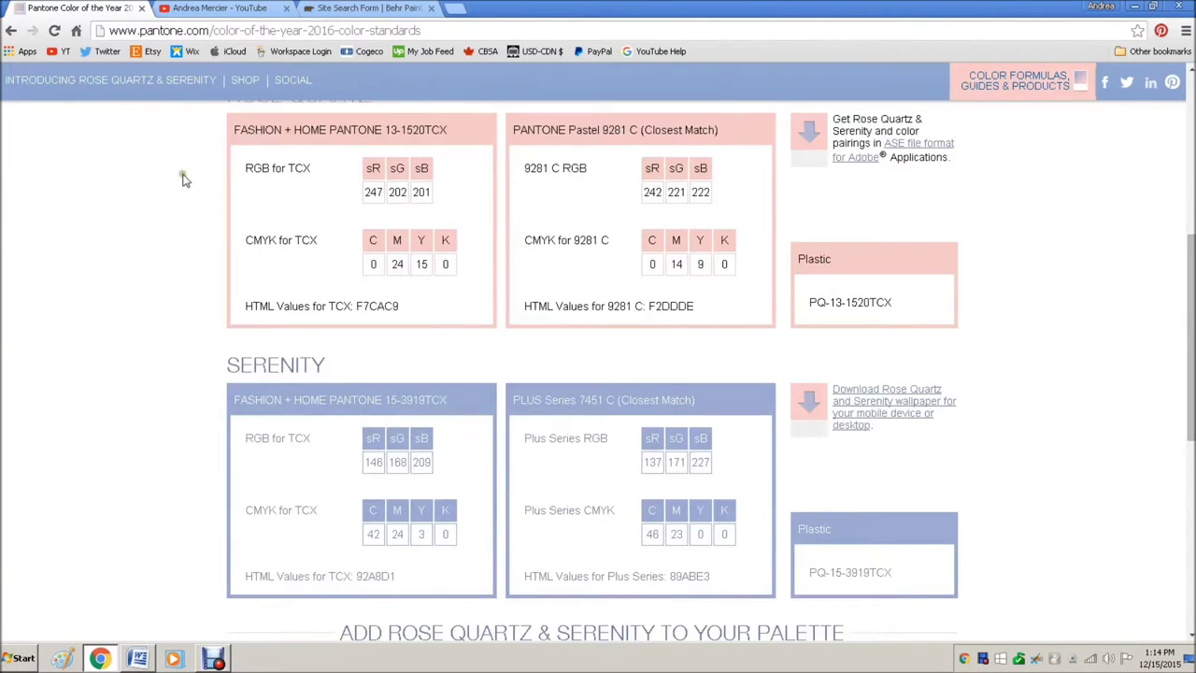
# - Return to Word and fill the square with the Rose Quartz color, Red 247, Green 202, Blue 201
pyautogui.click(138, 659)
pyautogui.doubleClick(548, 355)
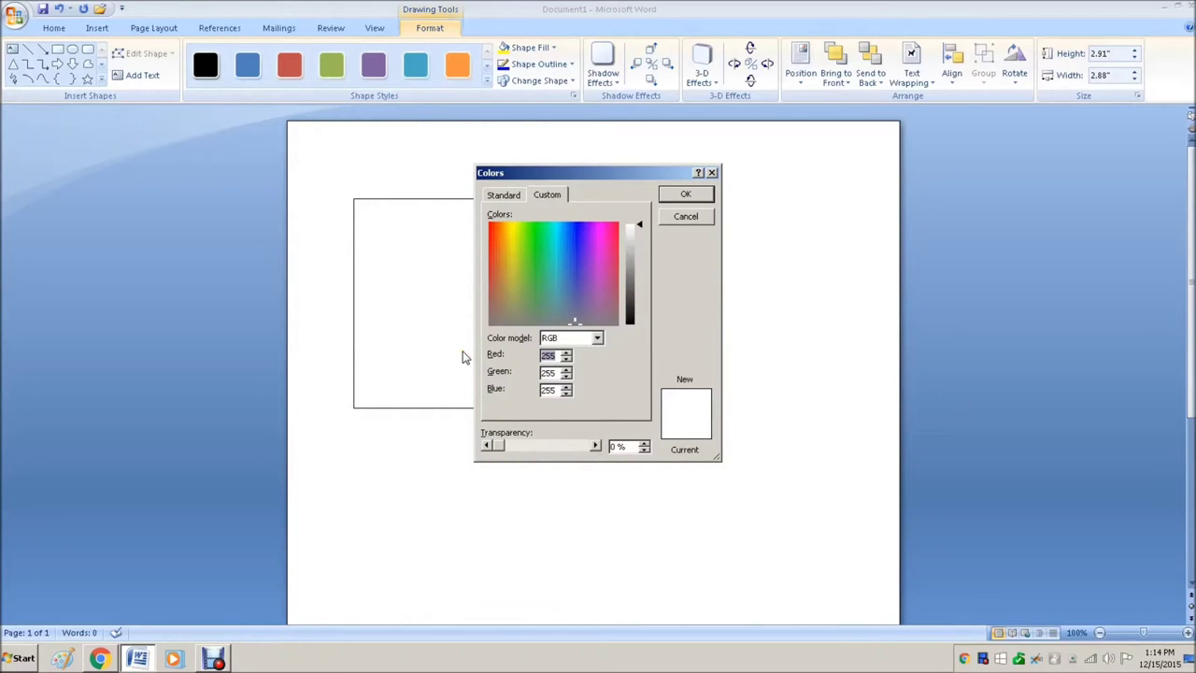
pyautogui.write('247')
pyautogui.press('Tab')
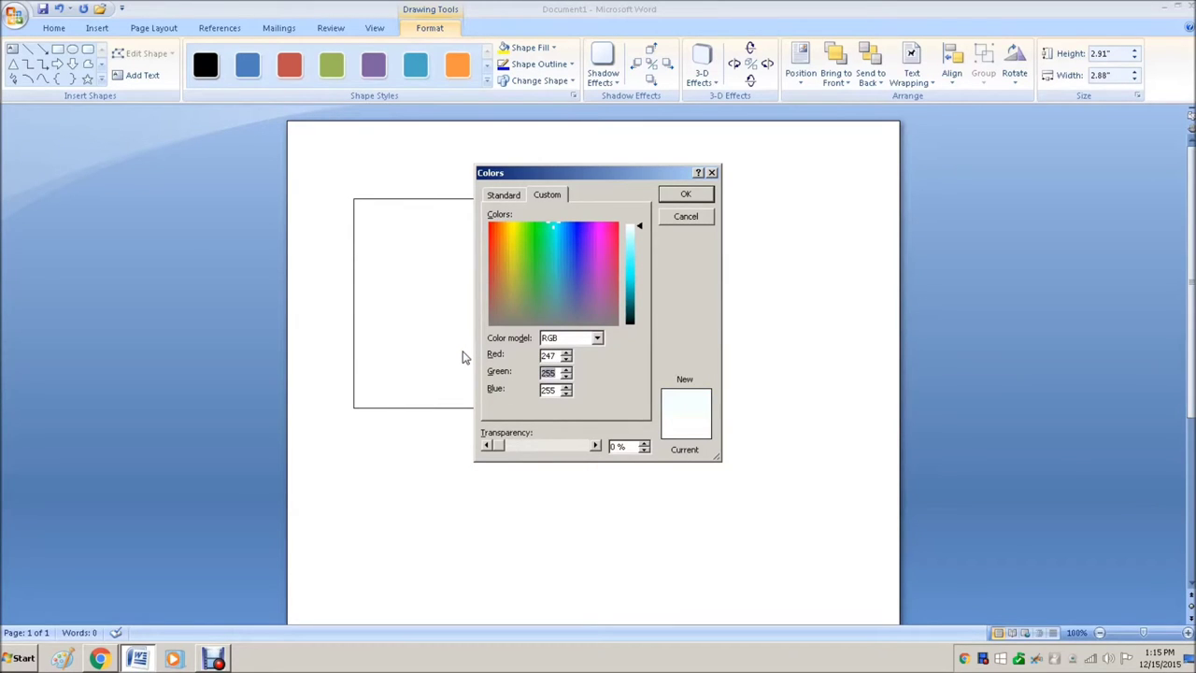
pyautogui.write('202')
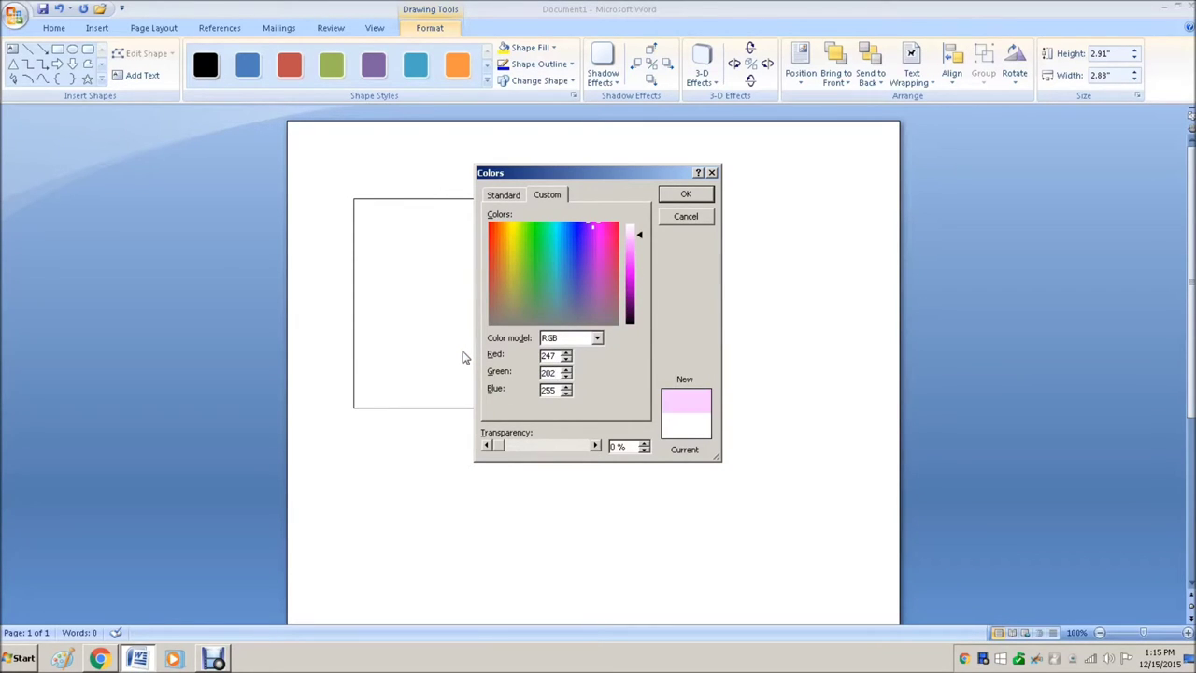
pyautogui.press('Tab')
pyautogui.write('201')
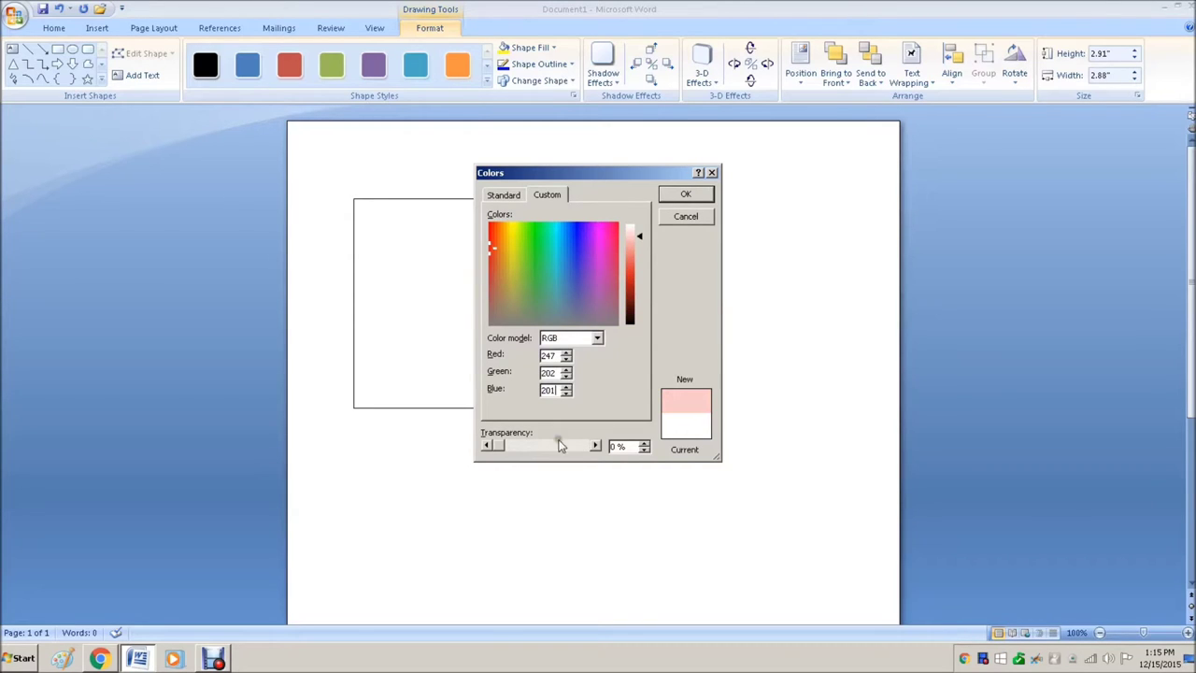
pyautogui.click(677, 193)
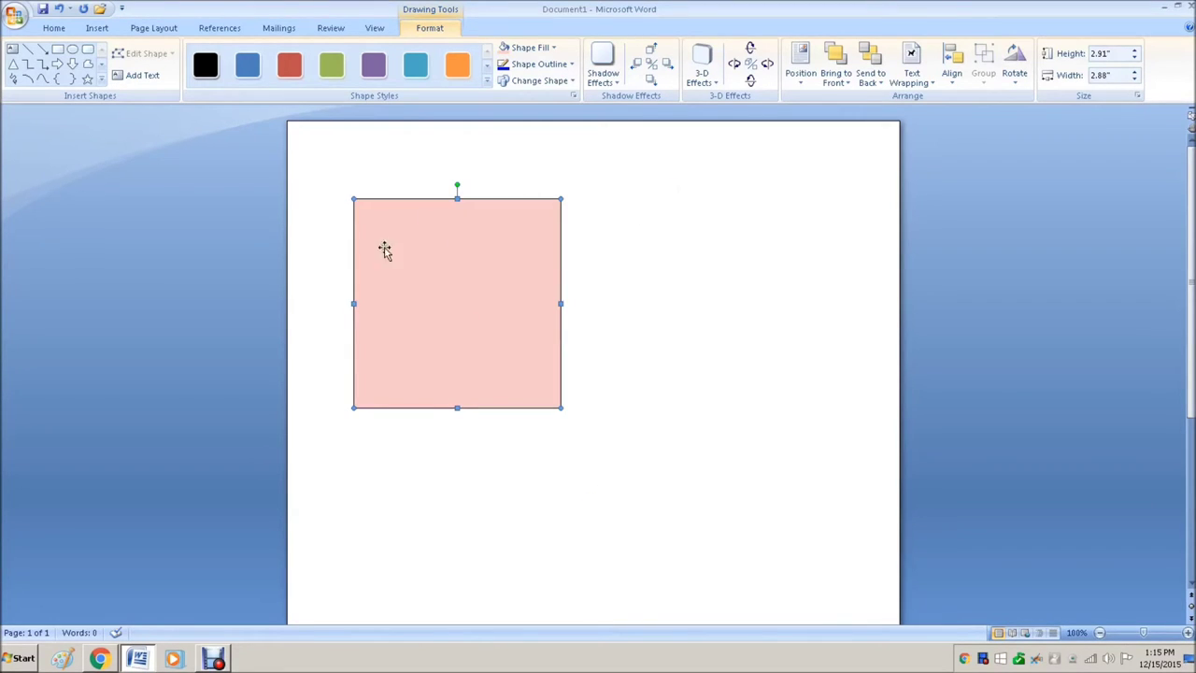
# - Duplicate the pink square and place the copy to its right, level with the original
pyautogui.rightClick(478, 327)
pyautogui.click(424, 360)
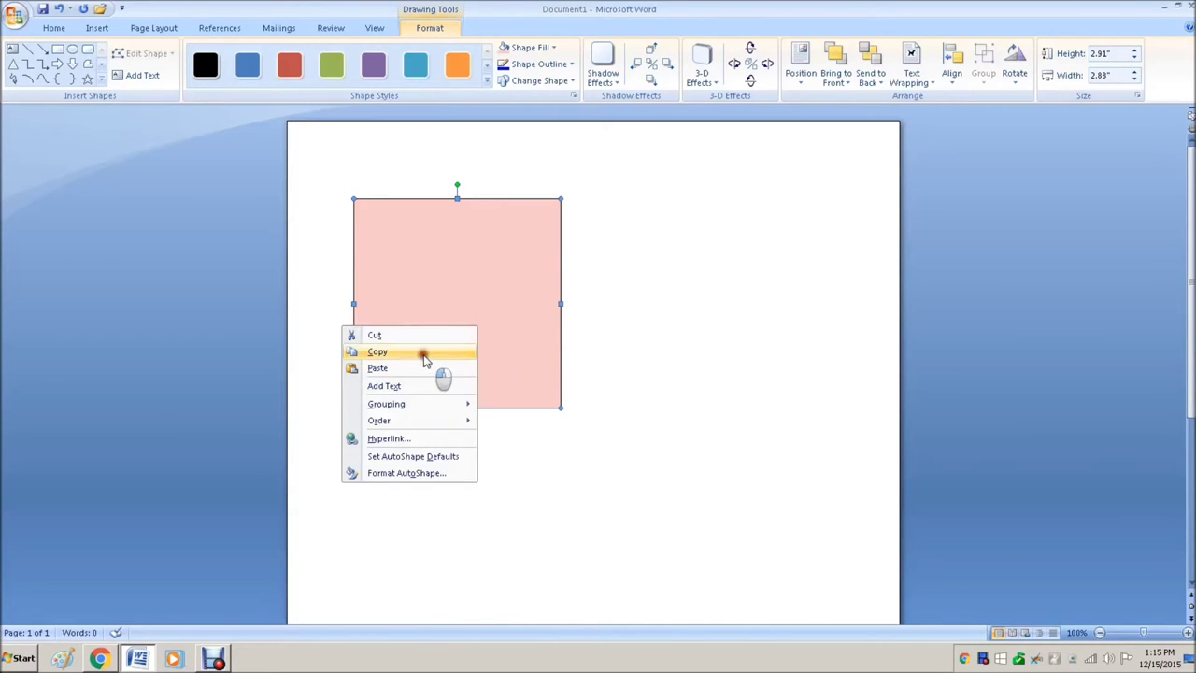
pyautogui.rightClick(651, 328)
pyautogui.click(617, 372)
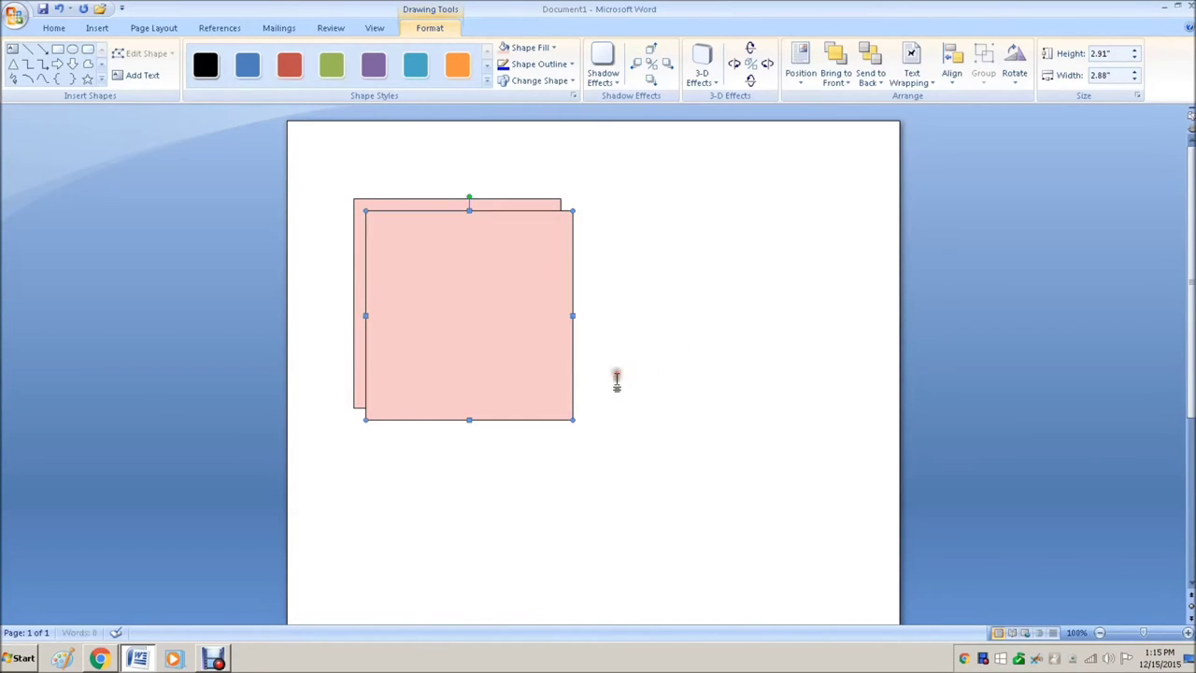
pyautogui.moveTo(565, 334); pyautogui.dragTo(788, 327)
# - Fill the copied square with the Serenity color, Red 146, Green 168, Blue 209
pyautogui.click(529, 47)
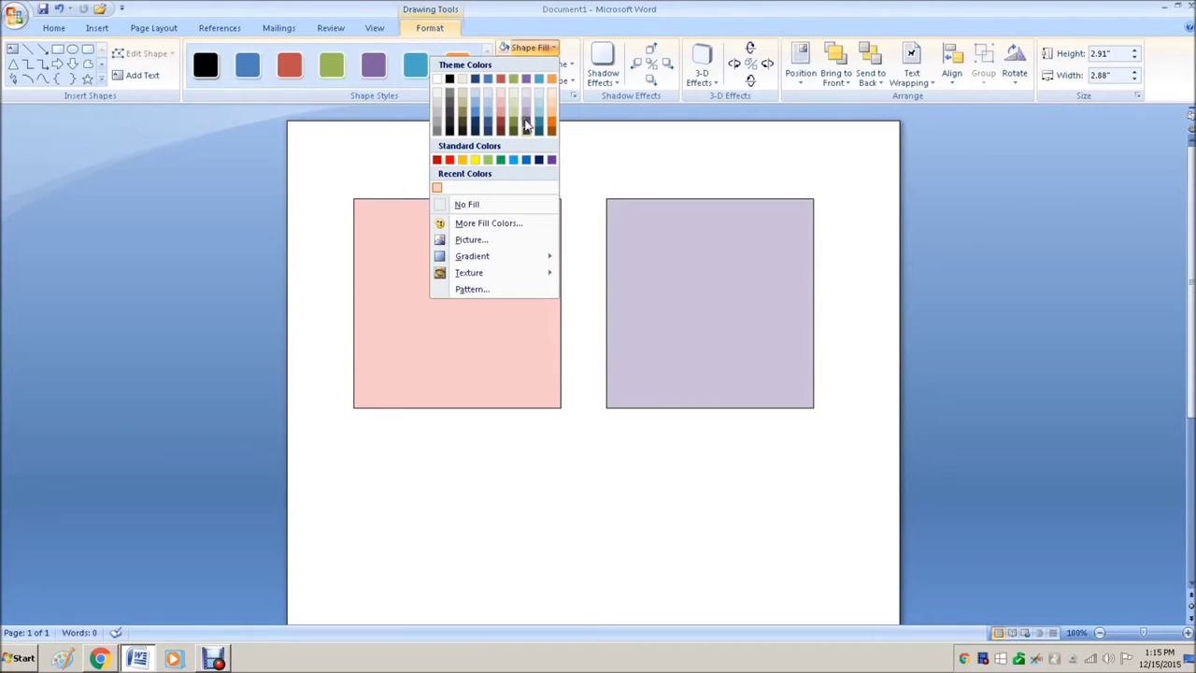
pyautogui.click(506, 226)
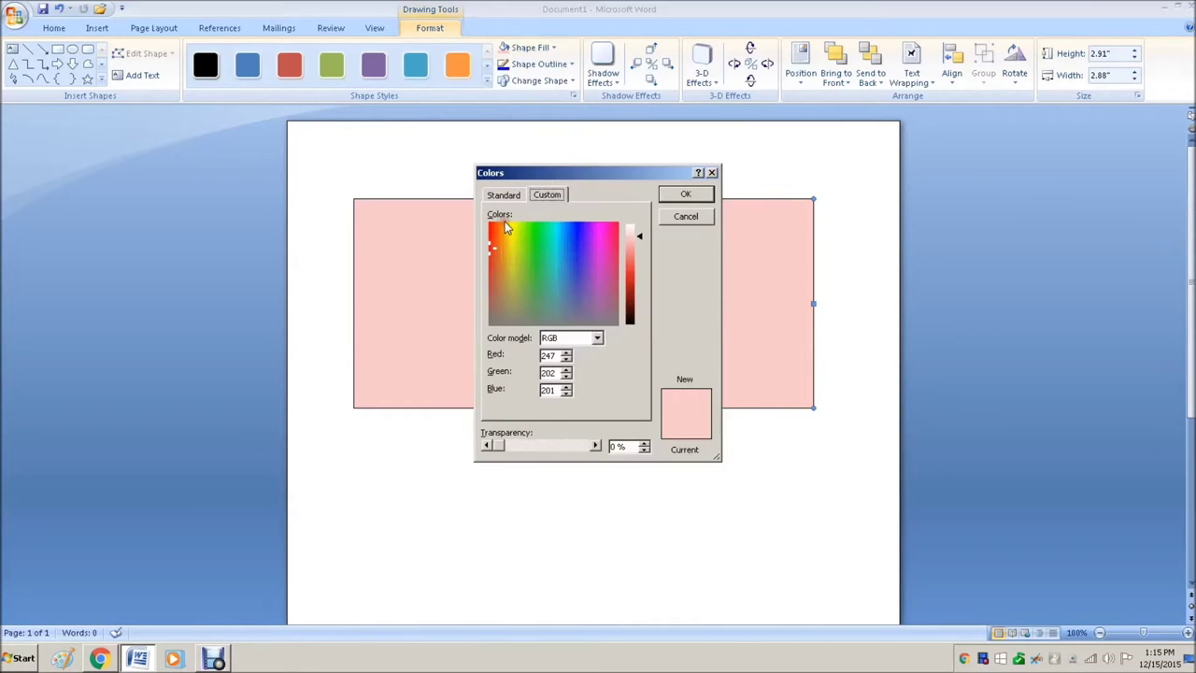
pyautogui.doubleClick(558, 356)
pyautogui.write('146')
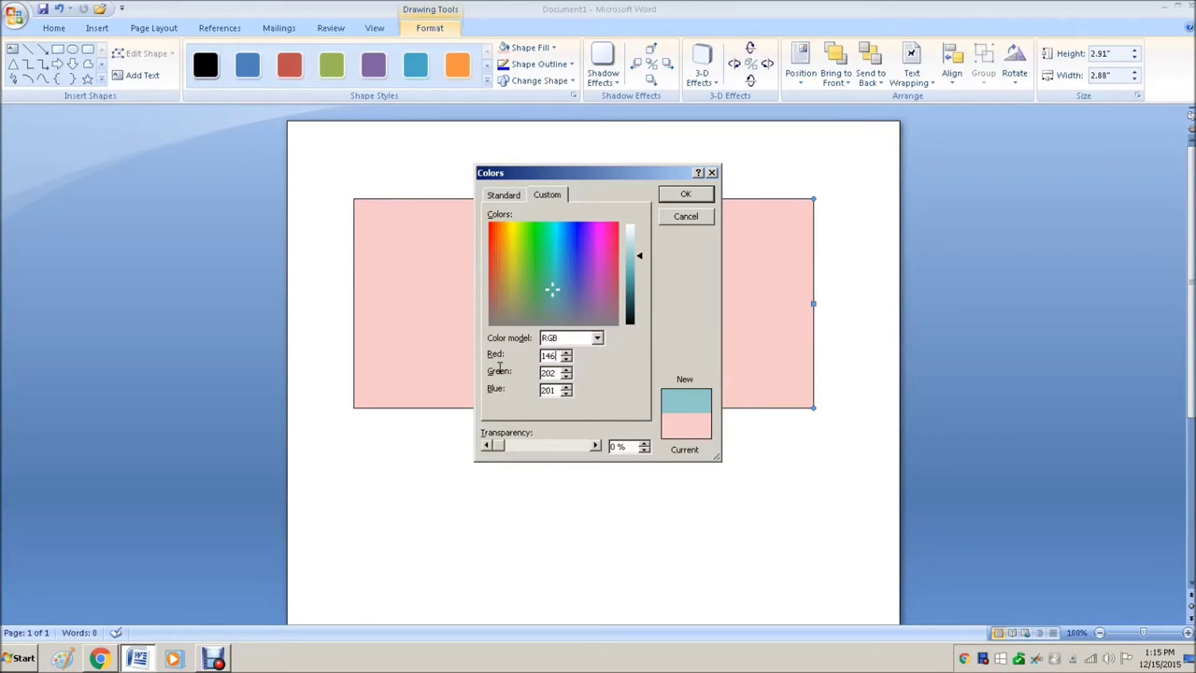
pyautogui.write('168')
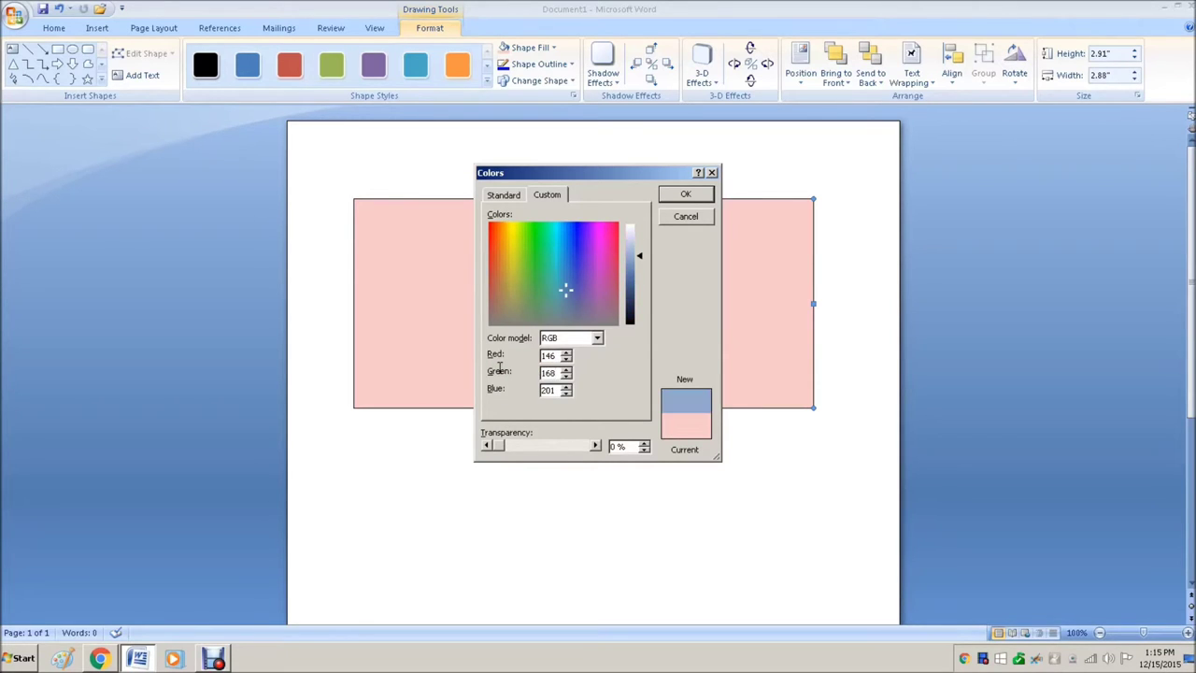
pyautogui.write('209')
pyautogui.click(687, 193)
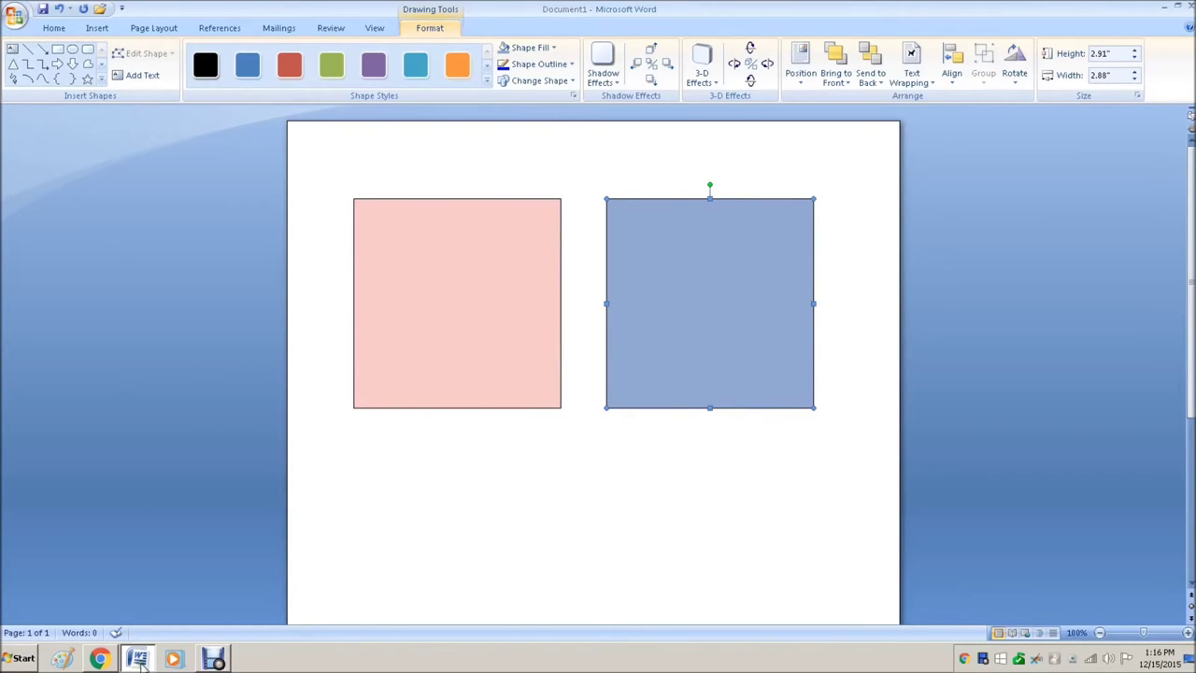
# - Switch to Chrome and bring up the Behr search results for p530-3
pyautogui.click(101, 659)
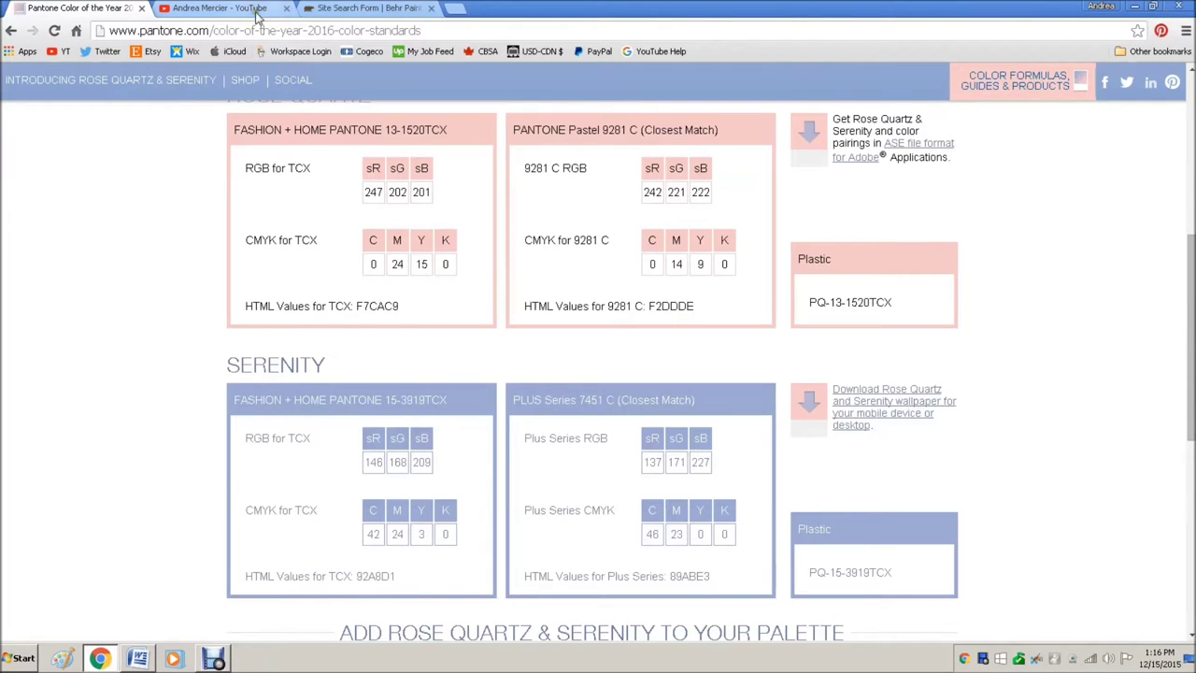
pyautogui.click(344, 8)
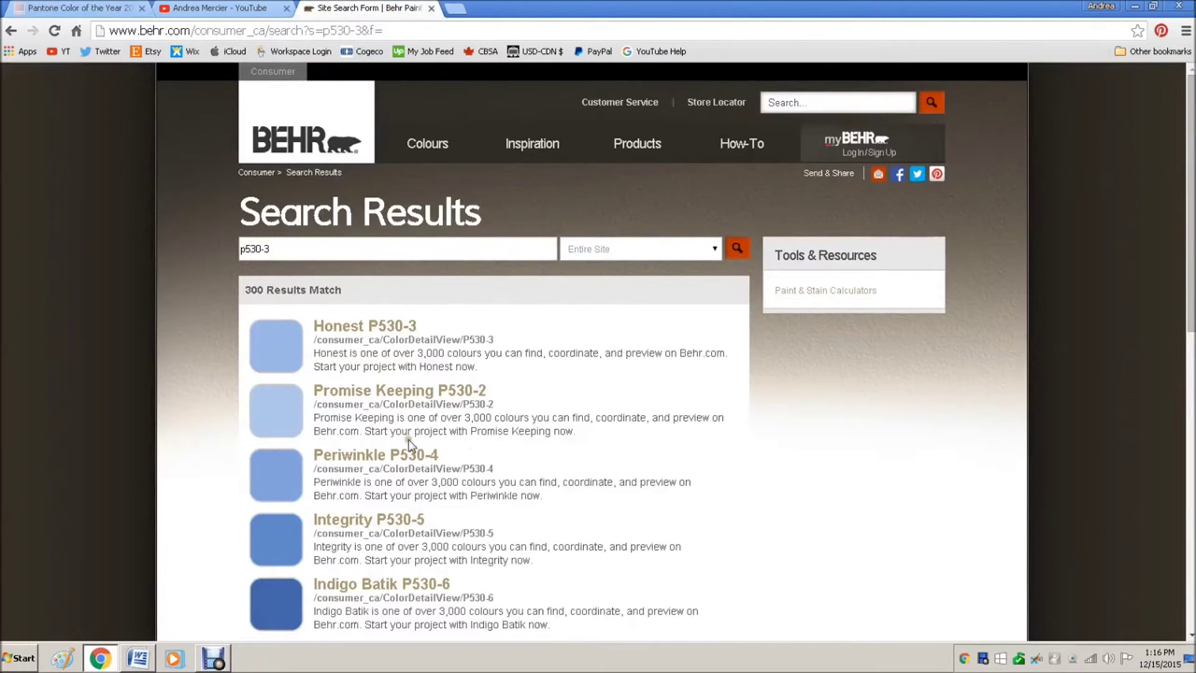